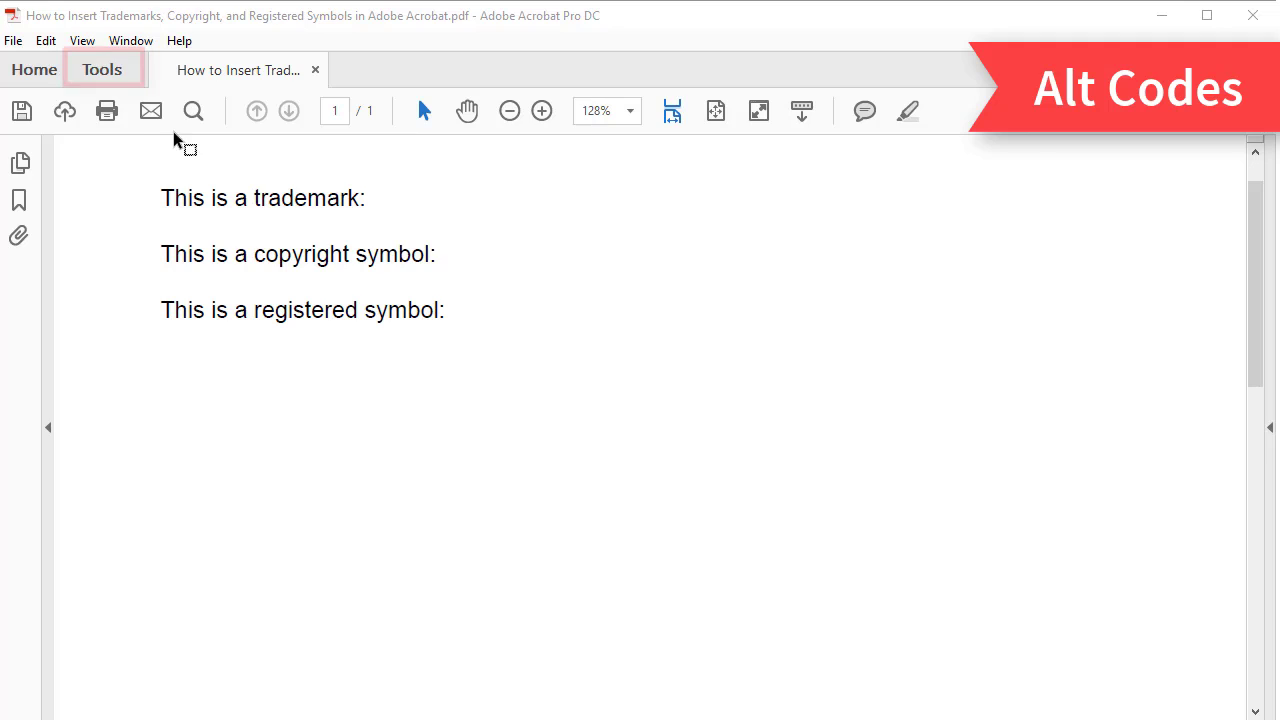
Turn on Edit PDF and place the caret after 'This is a trademark:'.
click(112, 72)
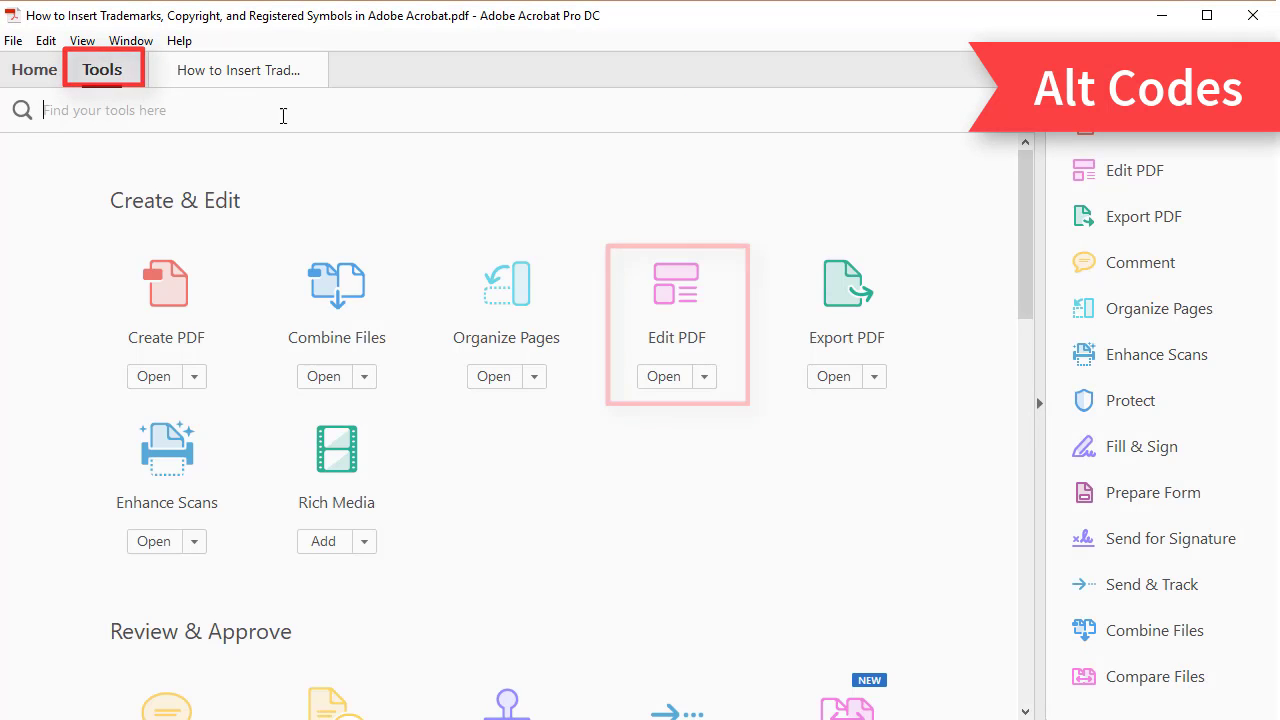
click(678, 287)
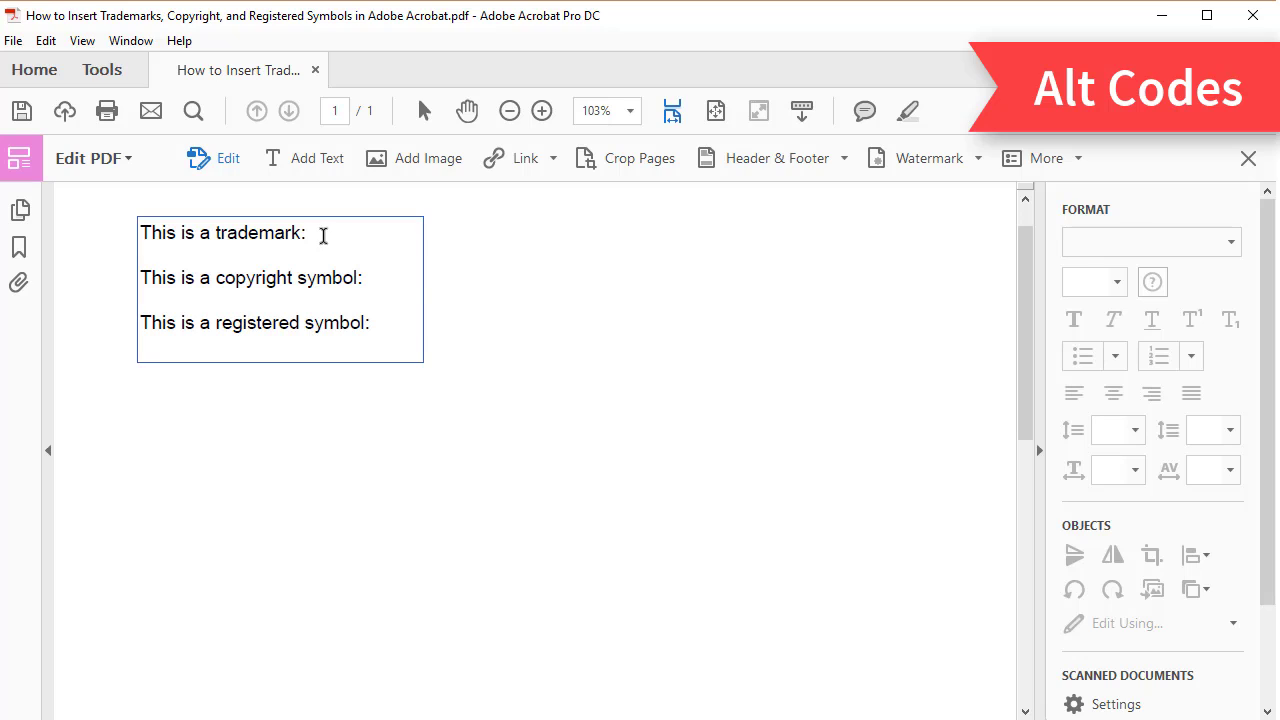
click(323, 236)
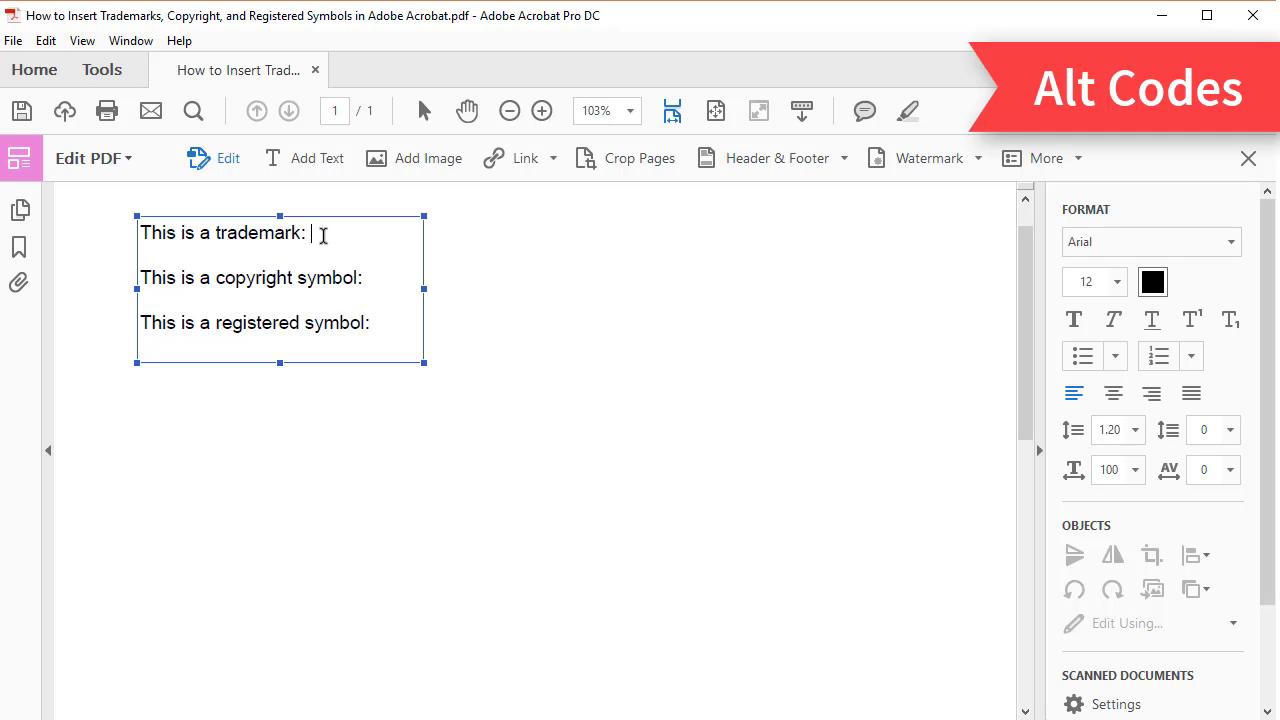
Add ™, © and ® after the trademark, copyright and registered lines using Alt codes 0153, 0169, 0174.
key(alt)
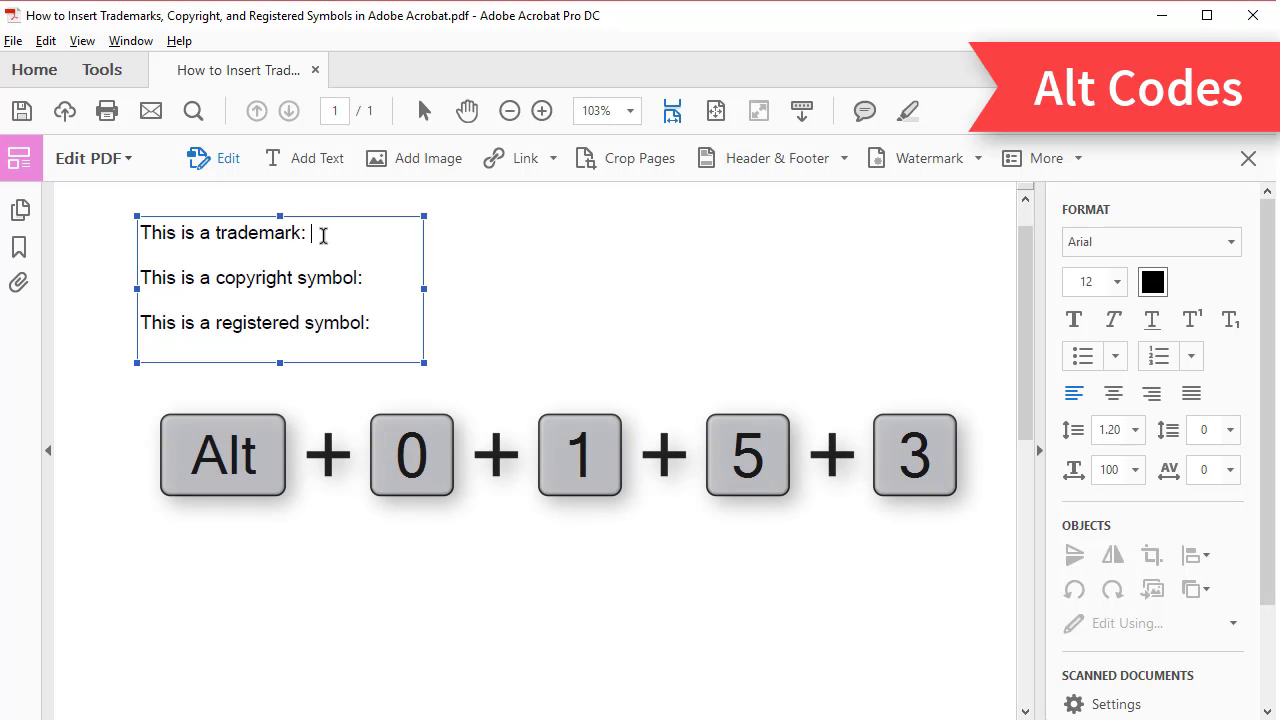
text(™)
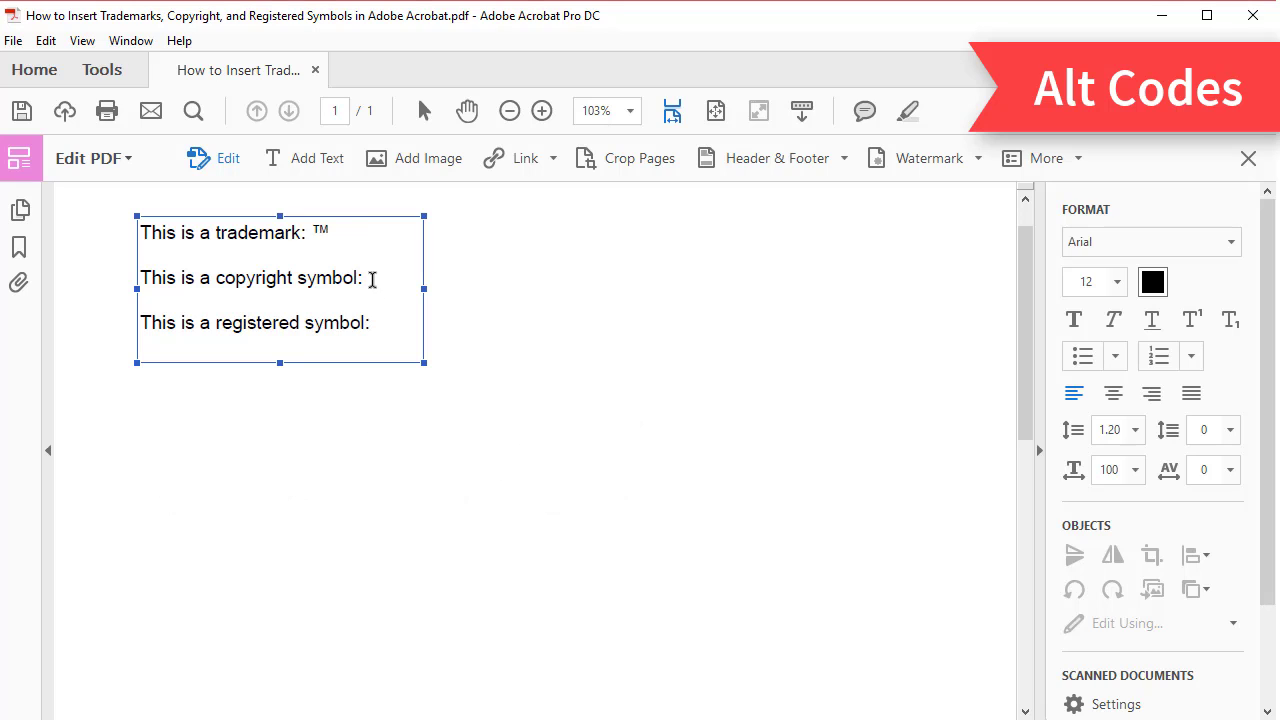
click(372, 279)
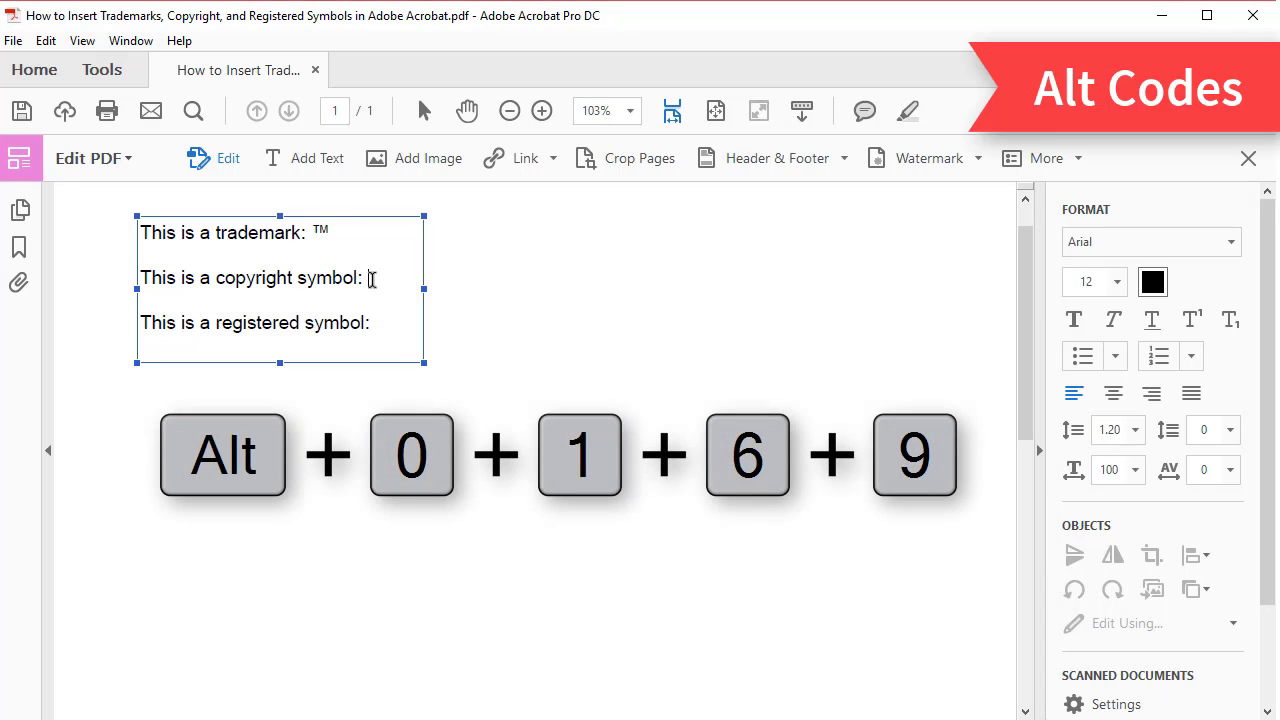
text(©)
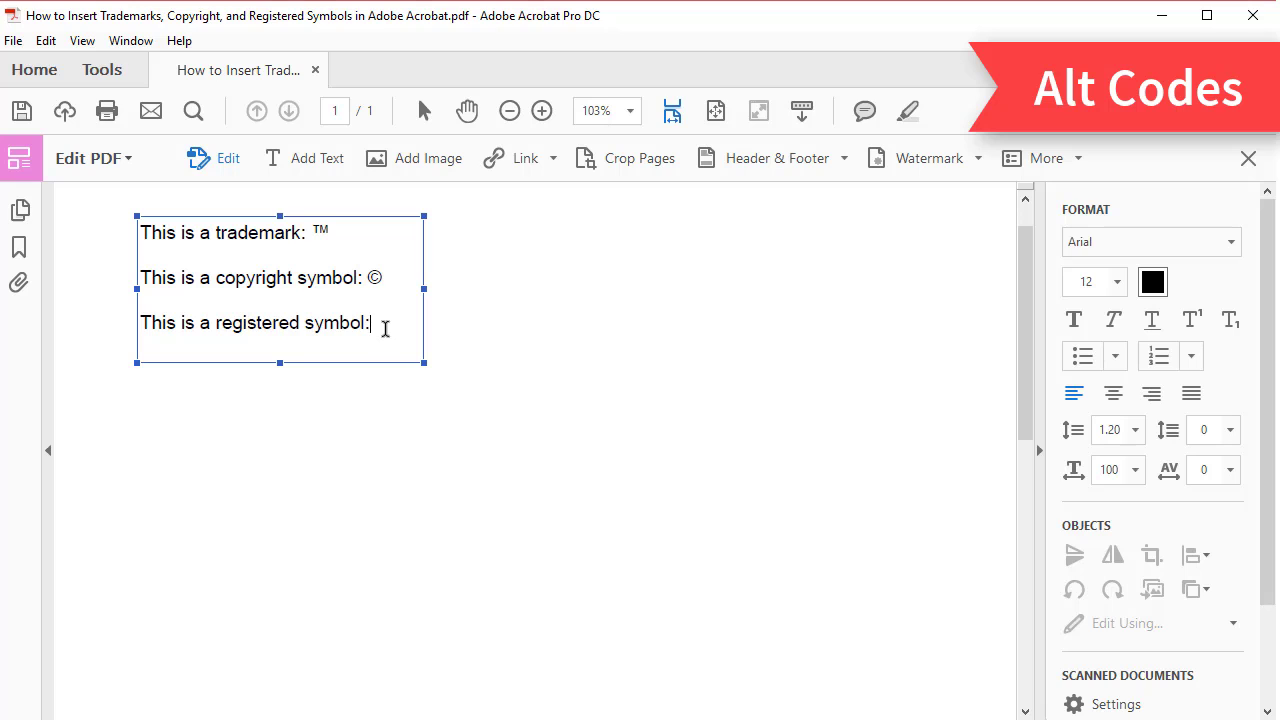
click(385, 329)
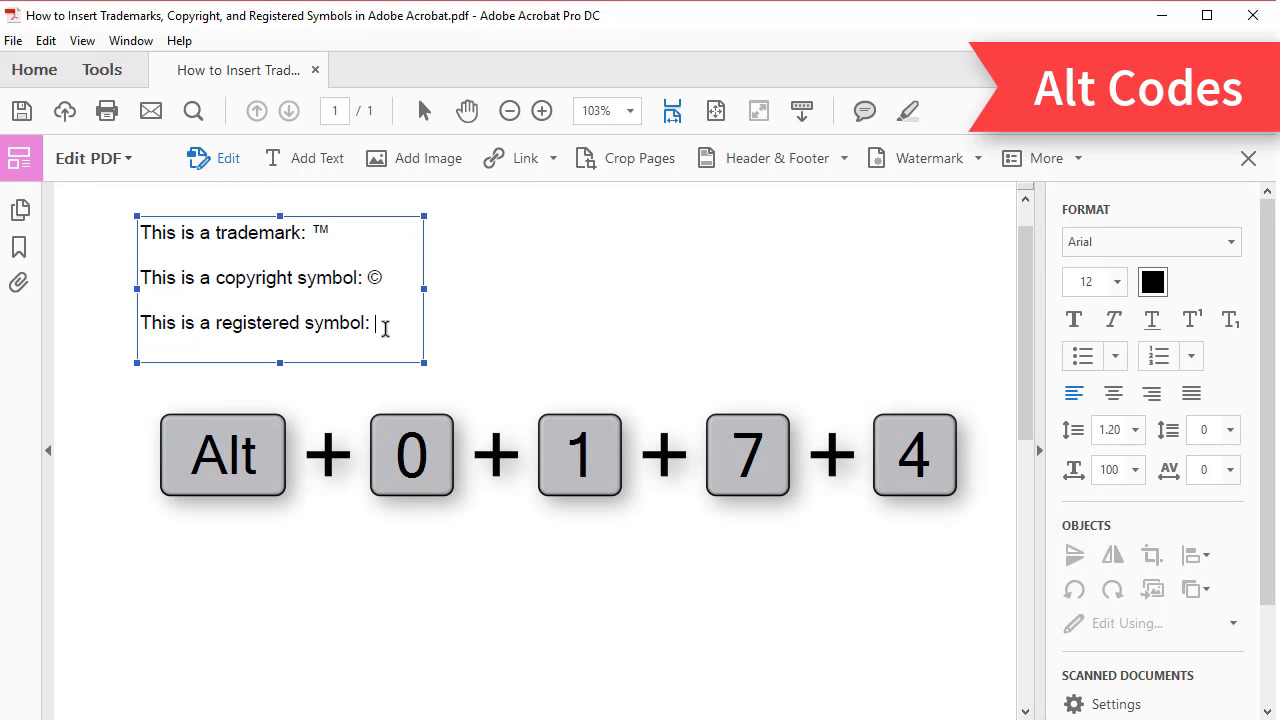
text(®)
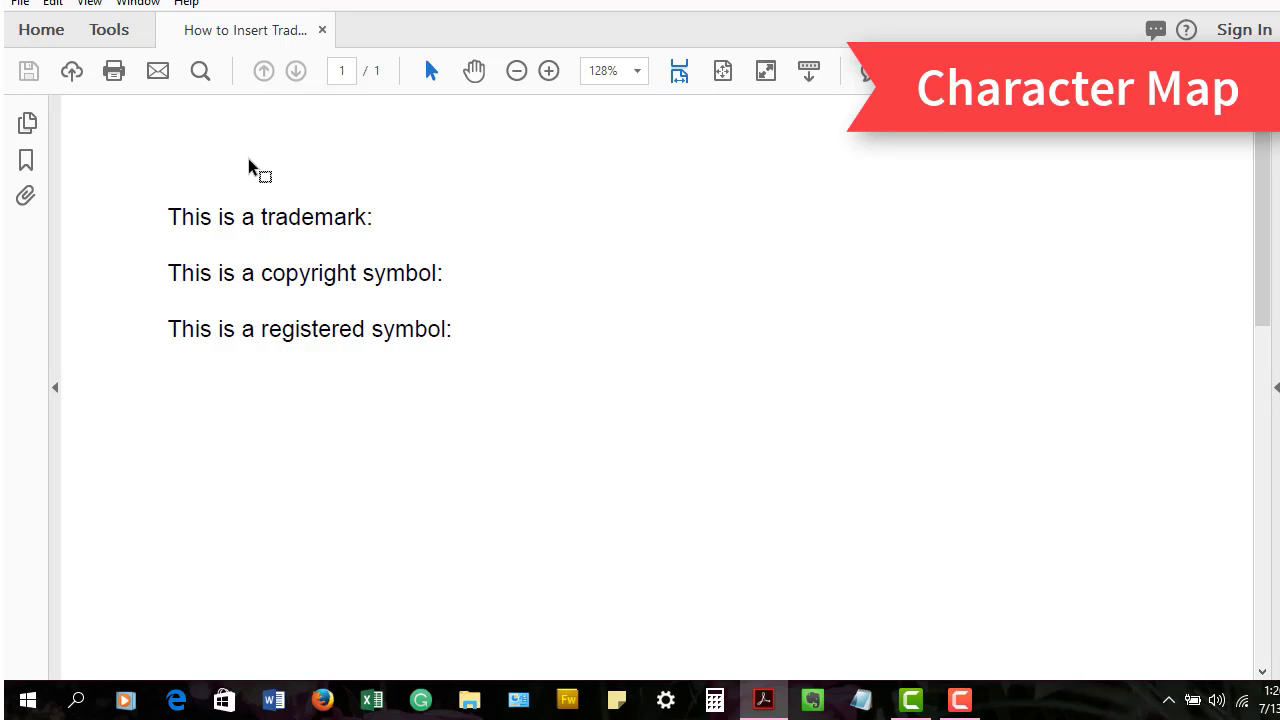
Re-enable Edit PDF on the reset PDF, then bring up Windows search.
click(121, 37)
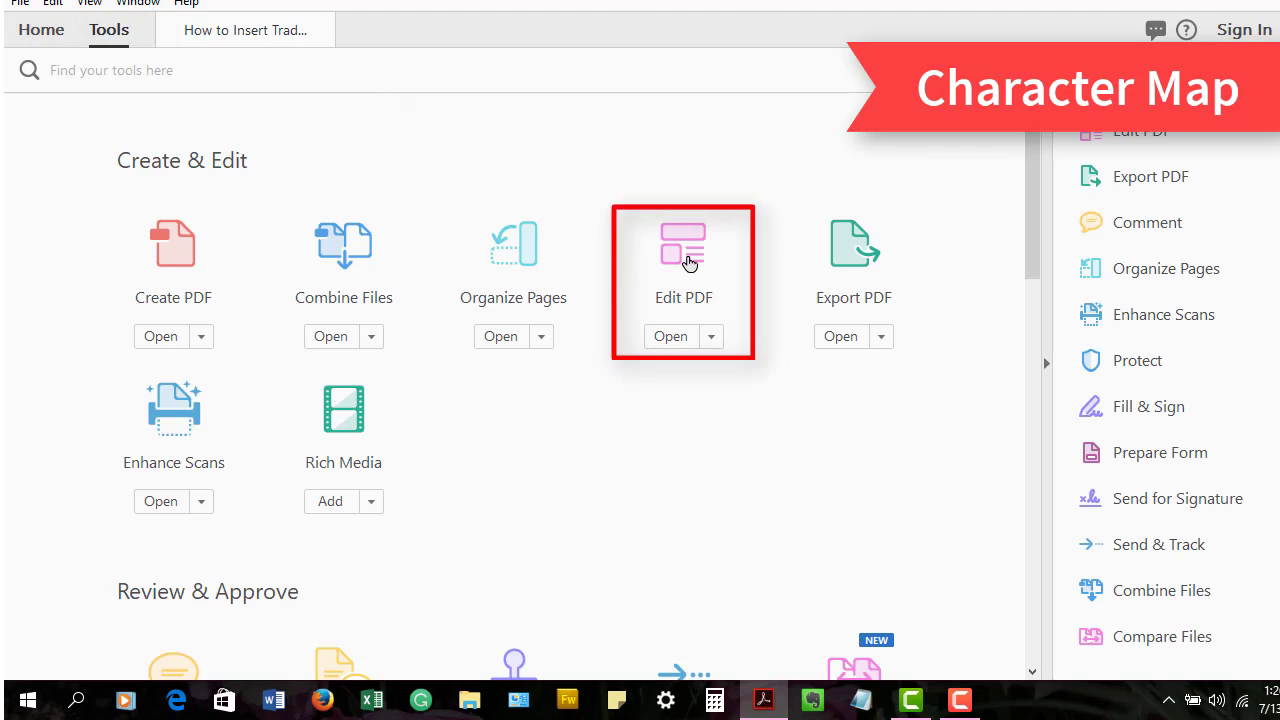
click(689, 263)
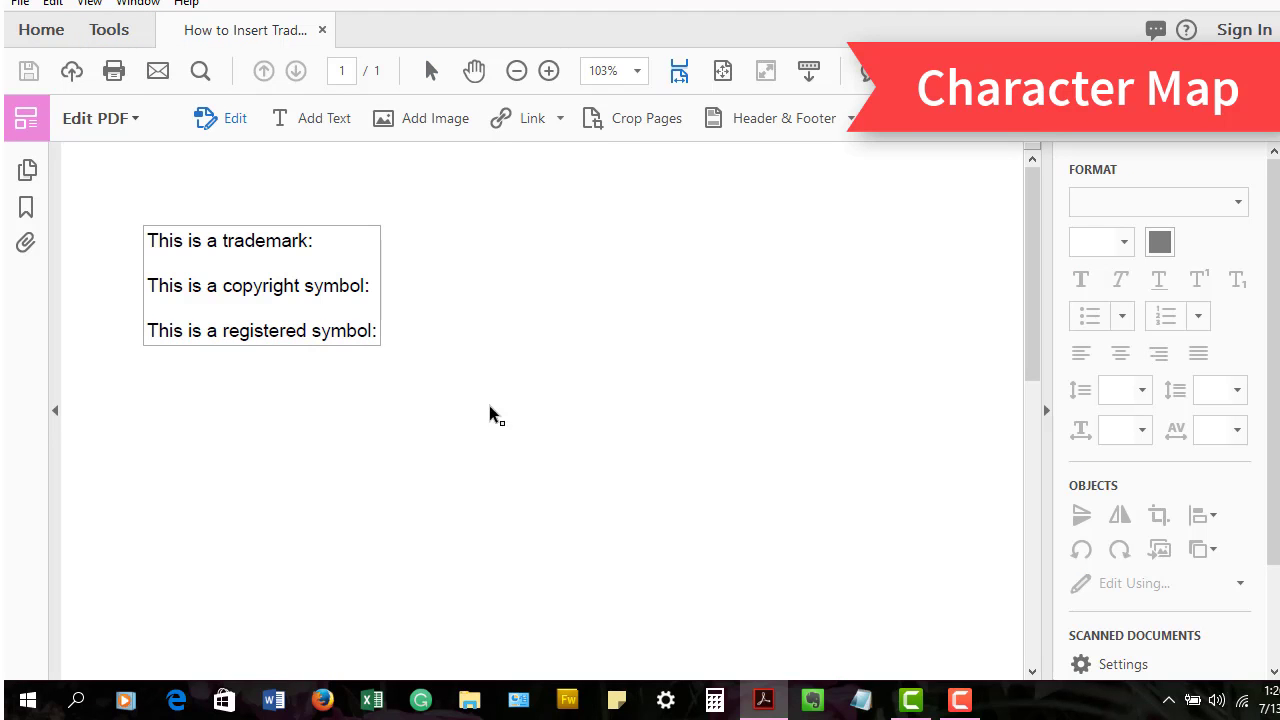
click(77, 703)
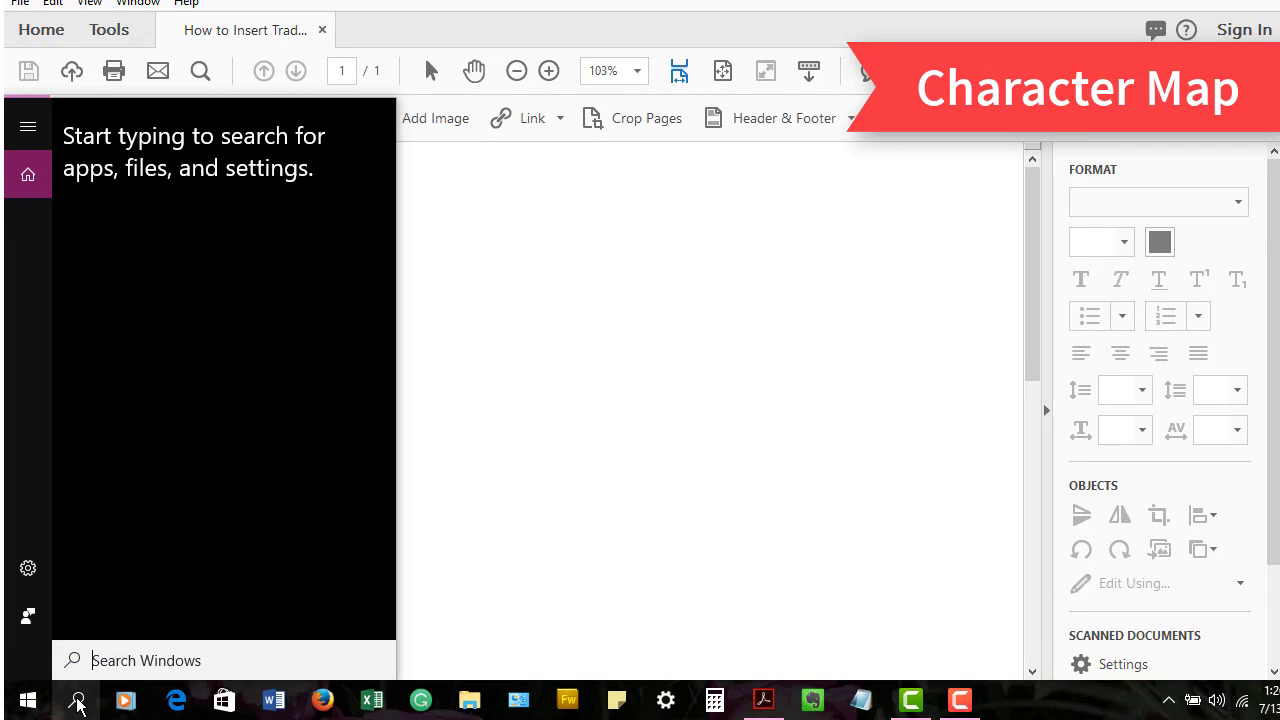
Search Windows for 'Character Map' and launch the app.
text(Character Map)
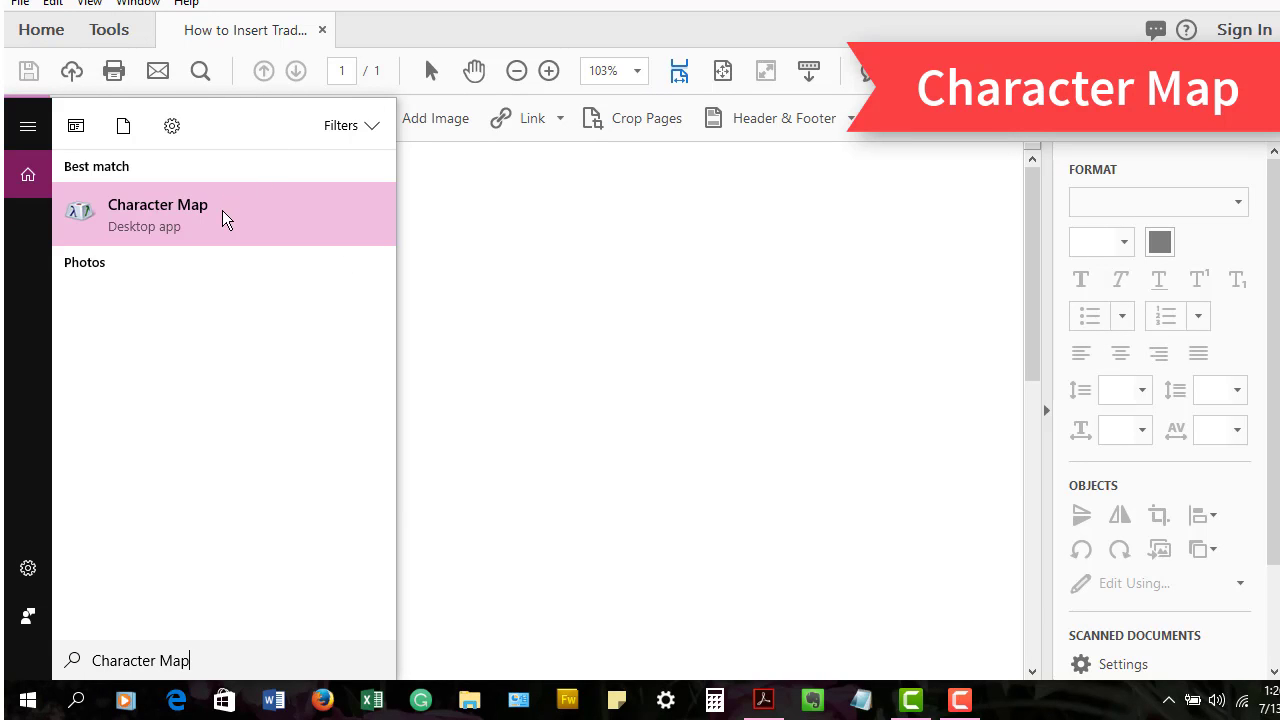
click(224, 219)
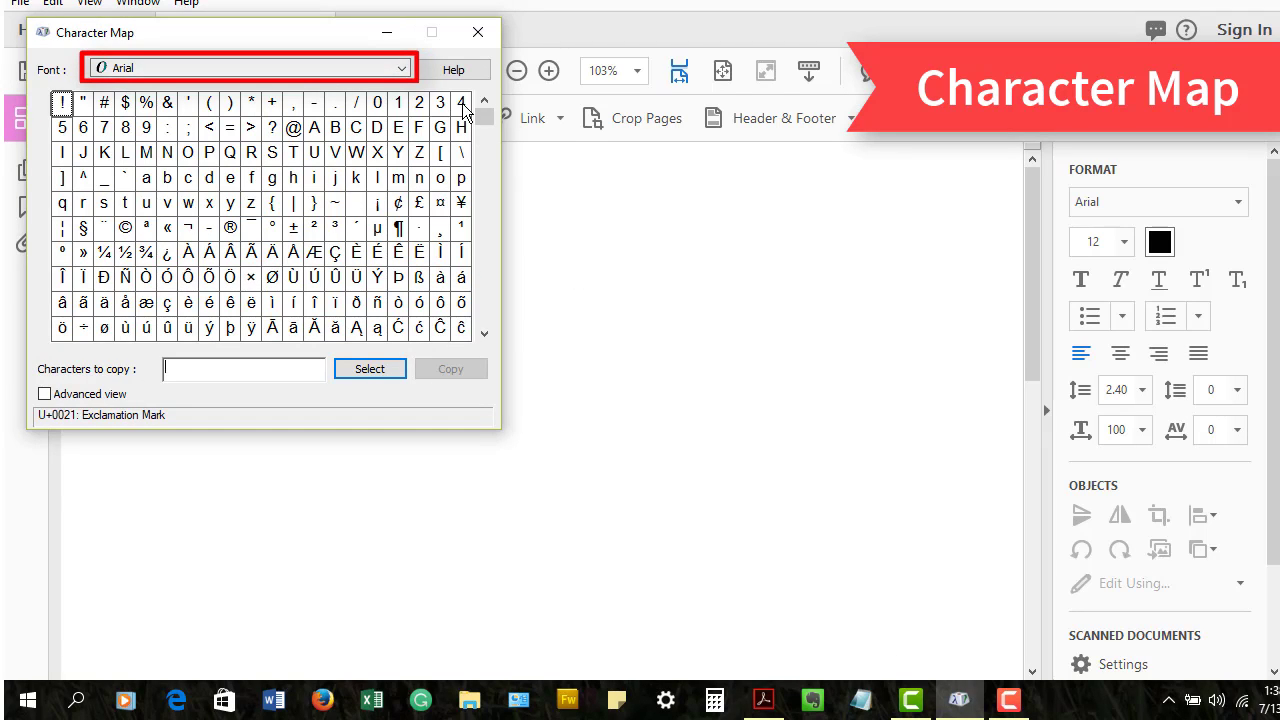
Keep Arial as the Character Map font and show the advanced search options.
click(401, 68)
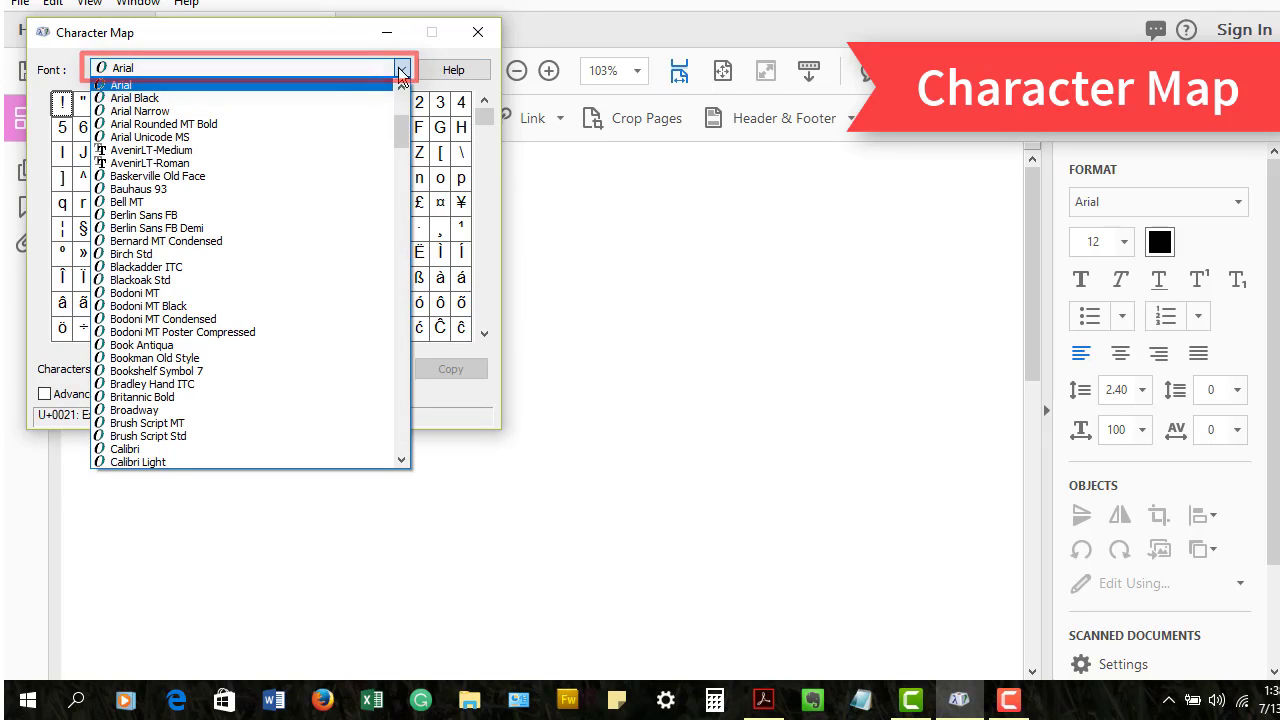
click(346, 86)
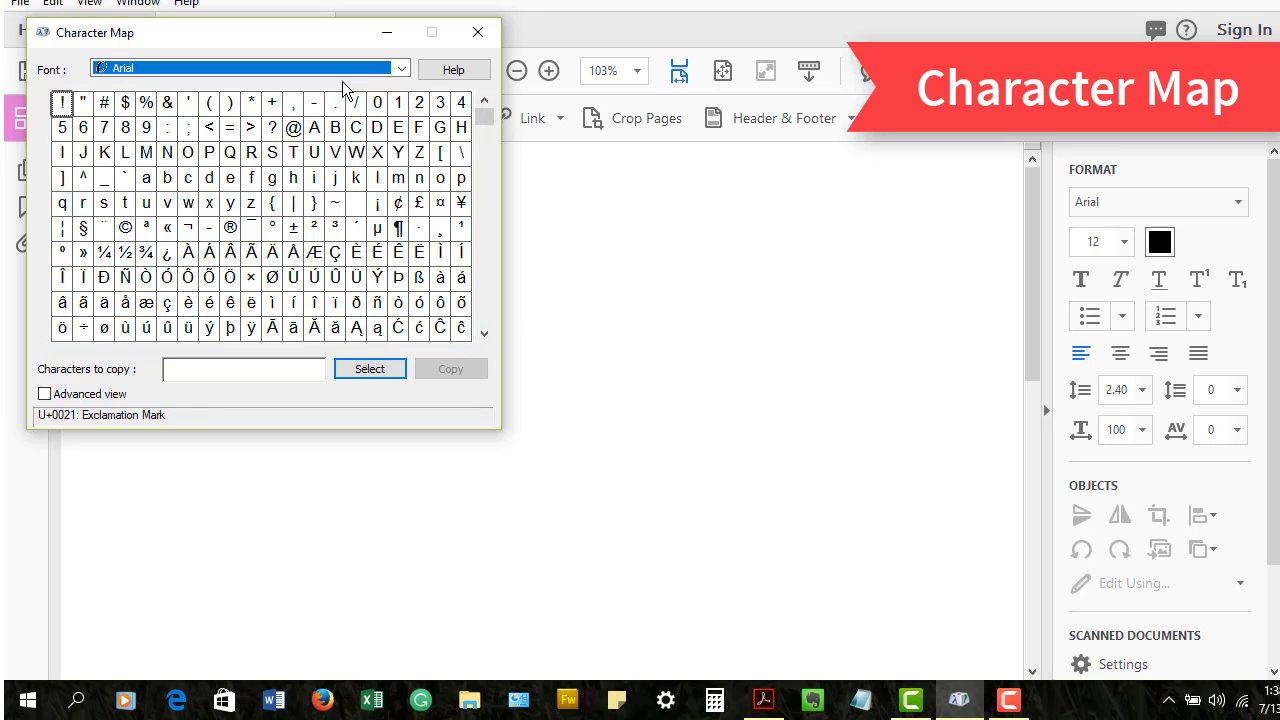
click(45, 395)
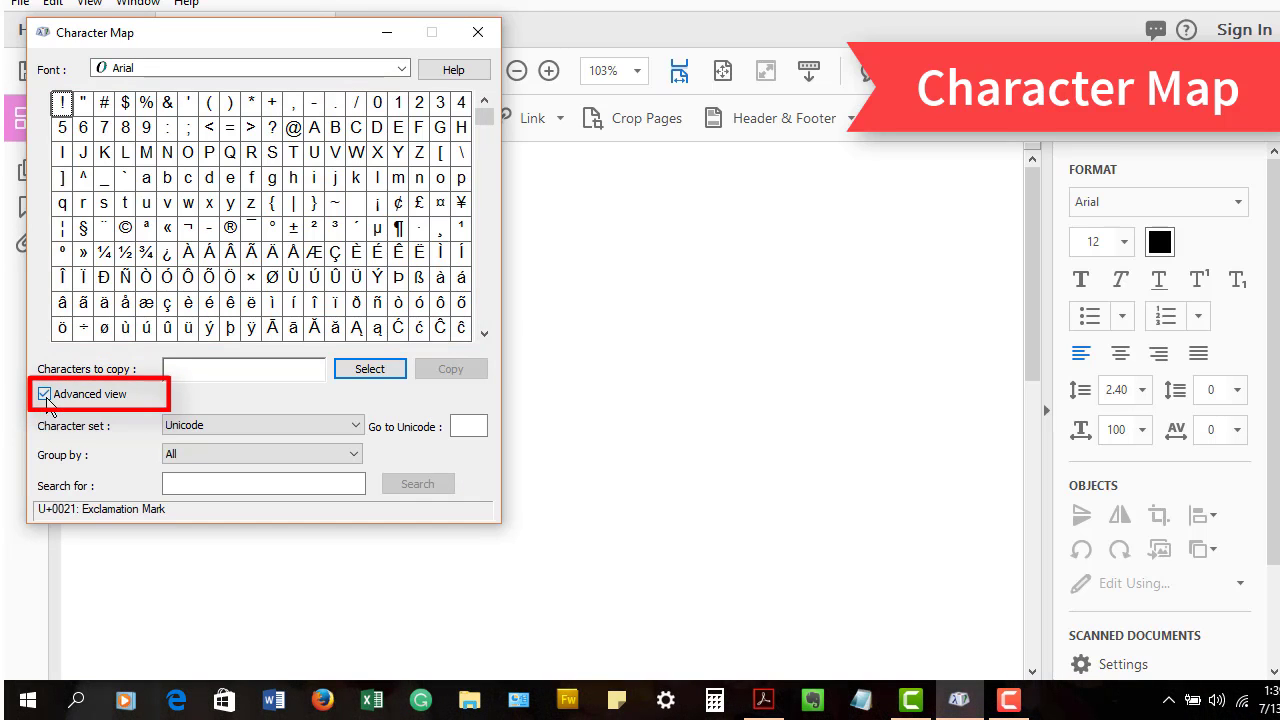
click(216, 488)
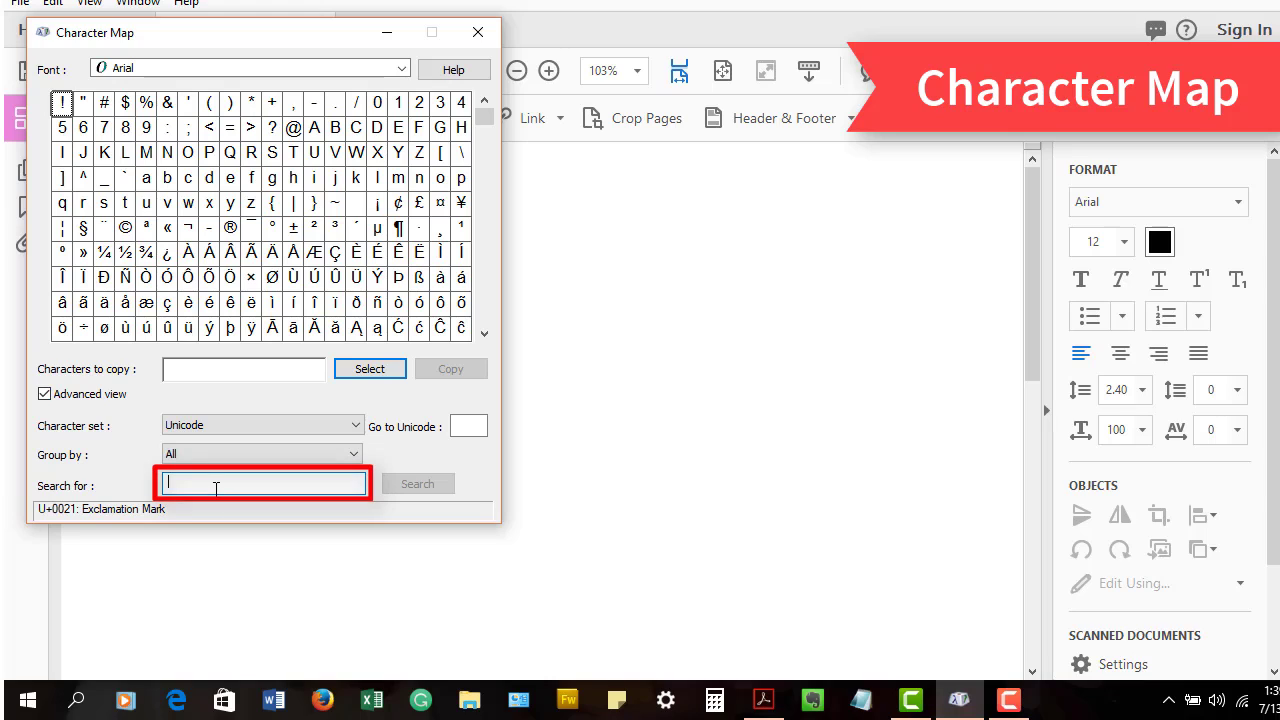
Search characters for 'trade mark', then 'copyright', then 'registered' to isolate ®.
text(trade )
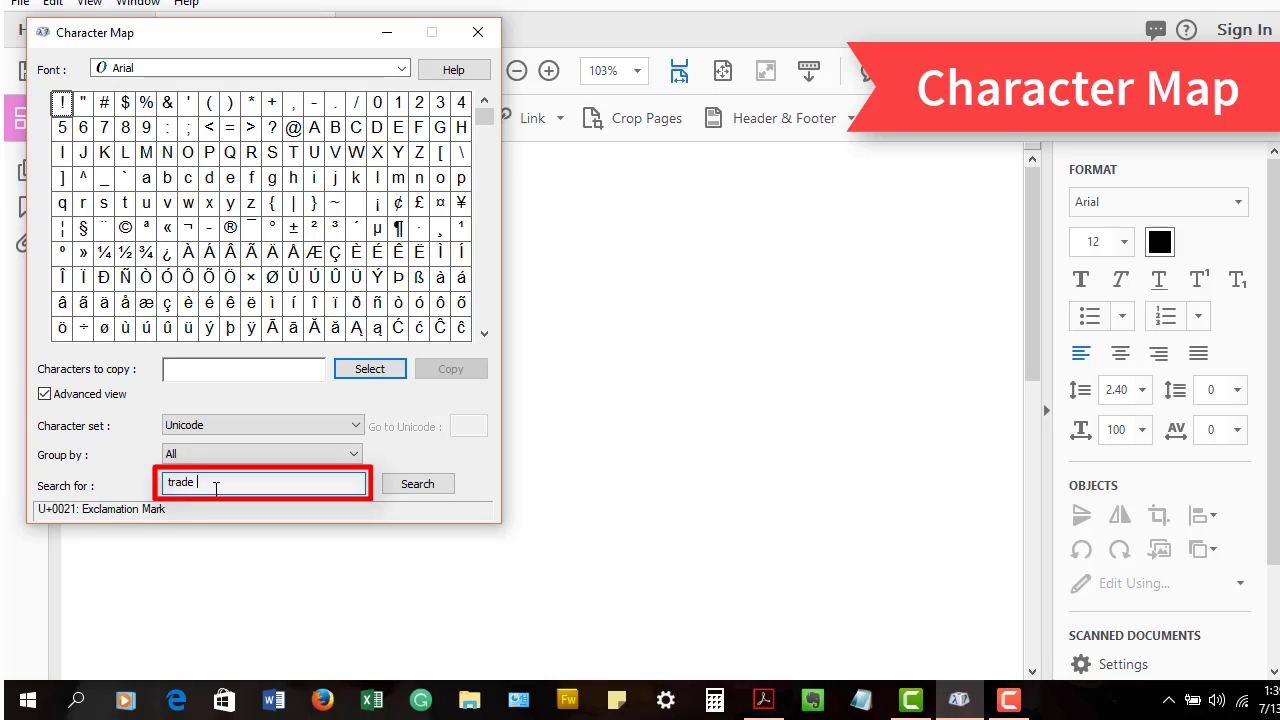
text(mark)
drag(250, 486, 120, 493)
text(copyright)
drag(244, 482, 160, 483)
text(registered)
click(407, 486)
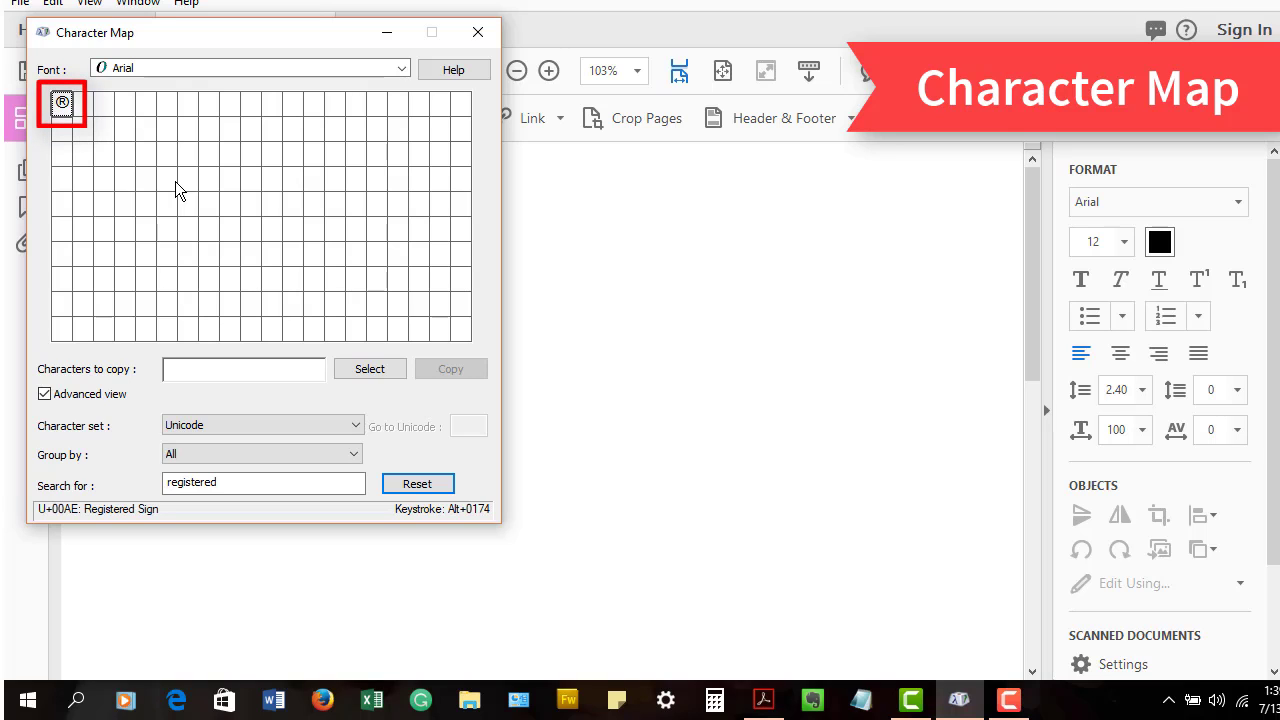
Copy ® from Character Map, minimize it, and place the caret after the registered line.
click(67, 108)
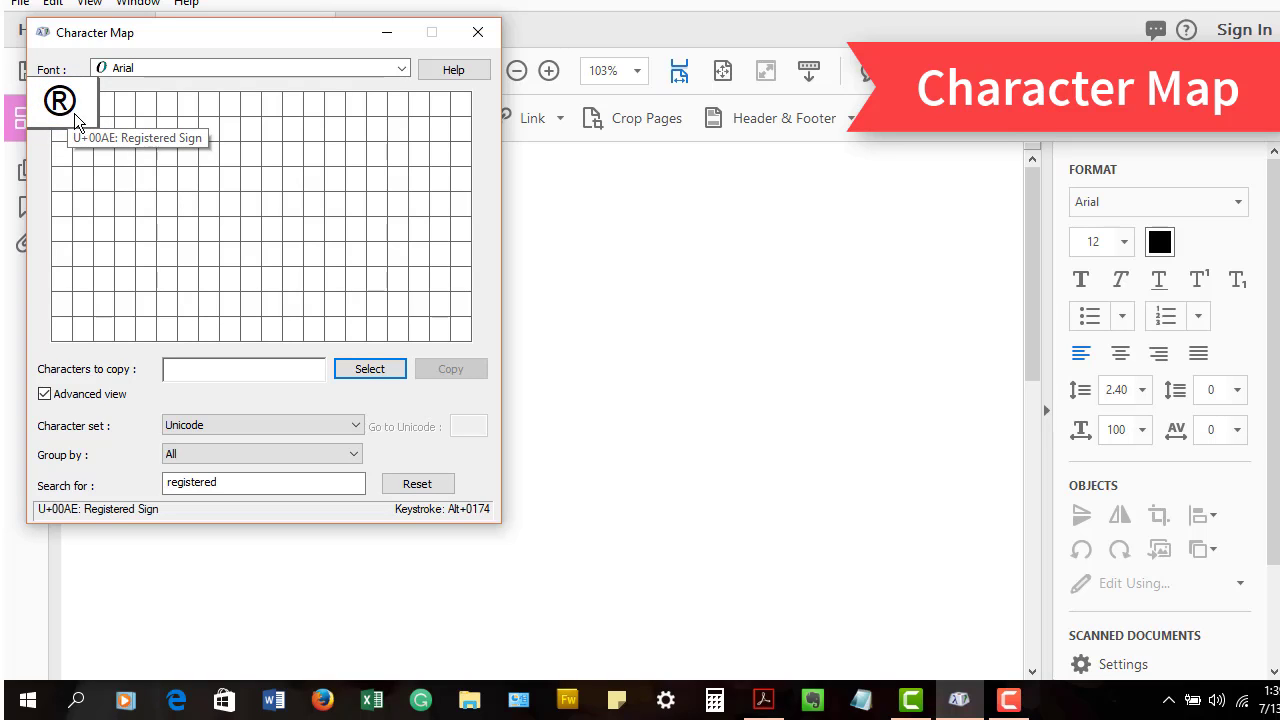
click(362, 372)
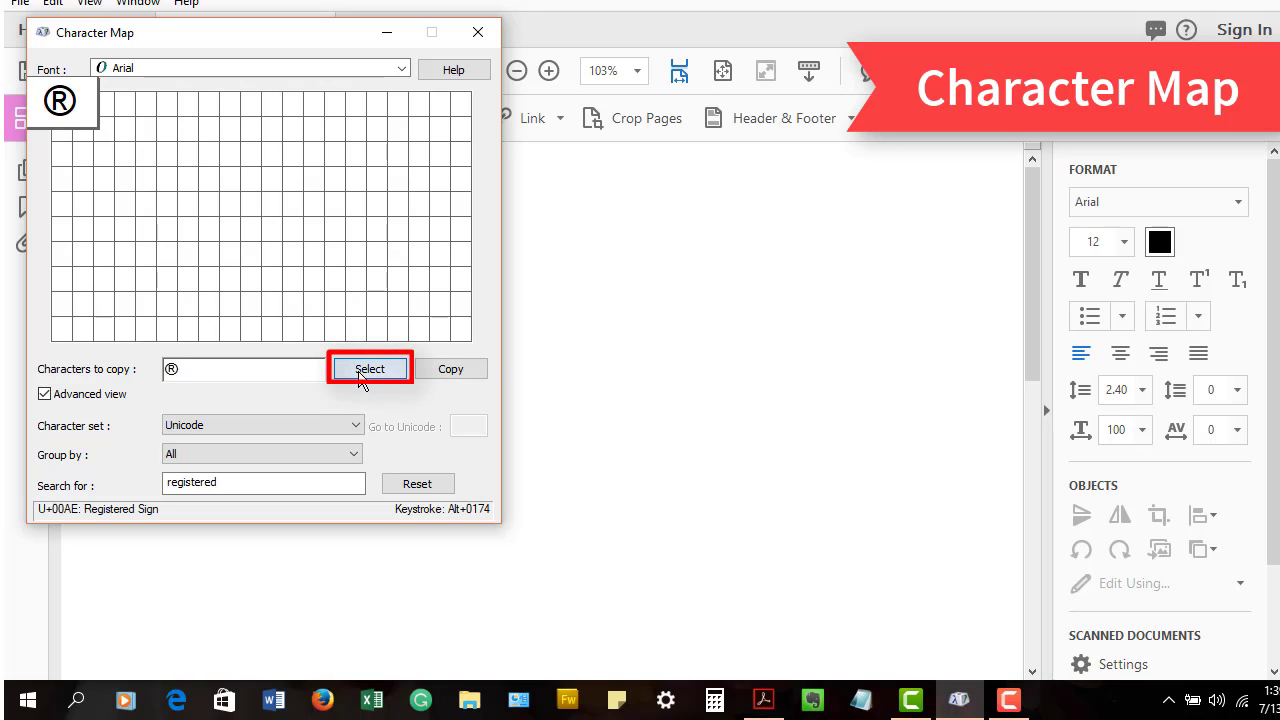
click(463, 374)
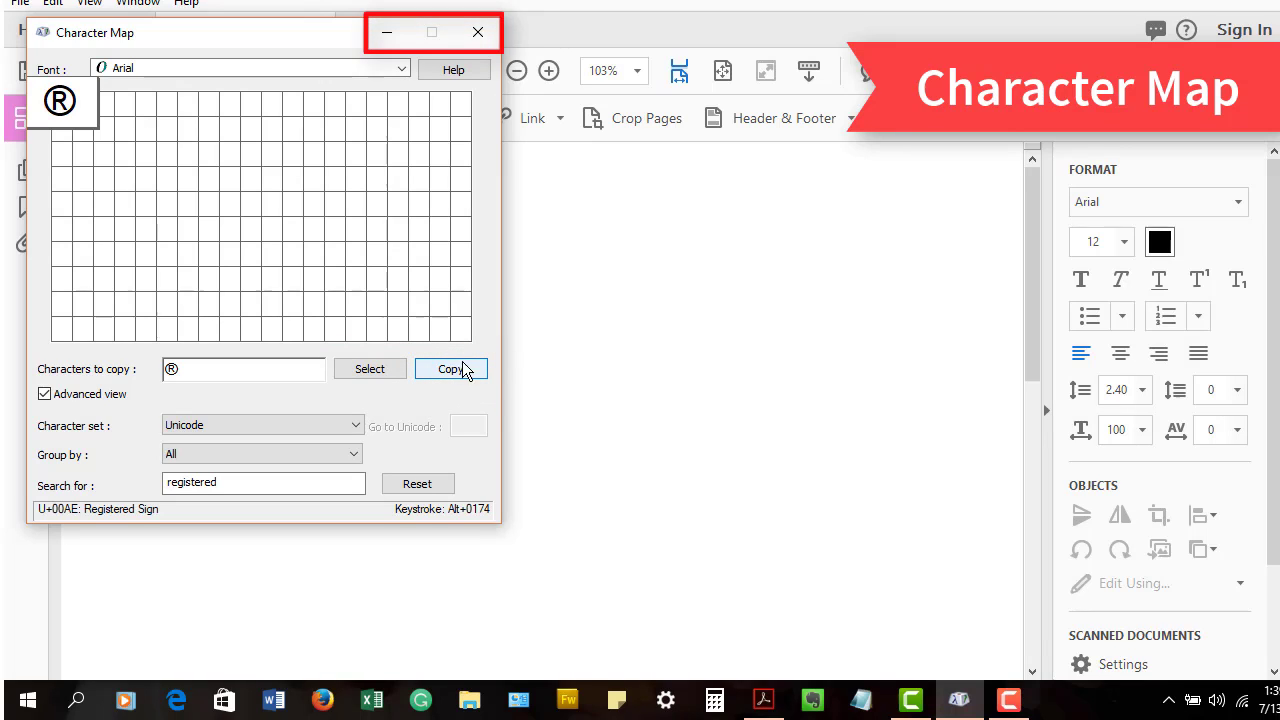
click(390, 38)
click(395, 331)
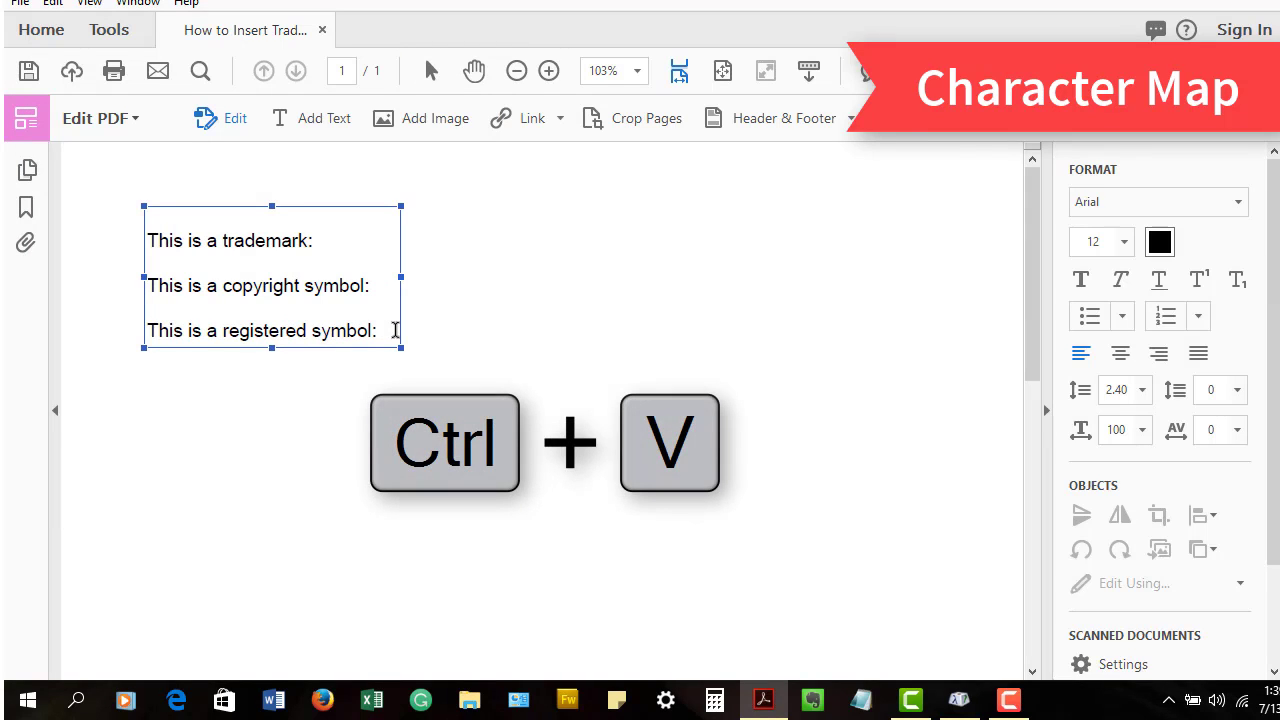
Paste ® after 'This is a registered symbol:' with Ctrl+V.
key(ctrl+v)
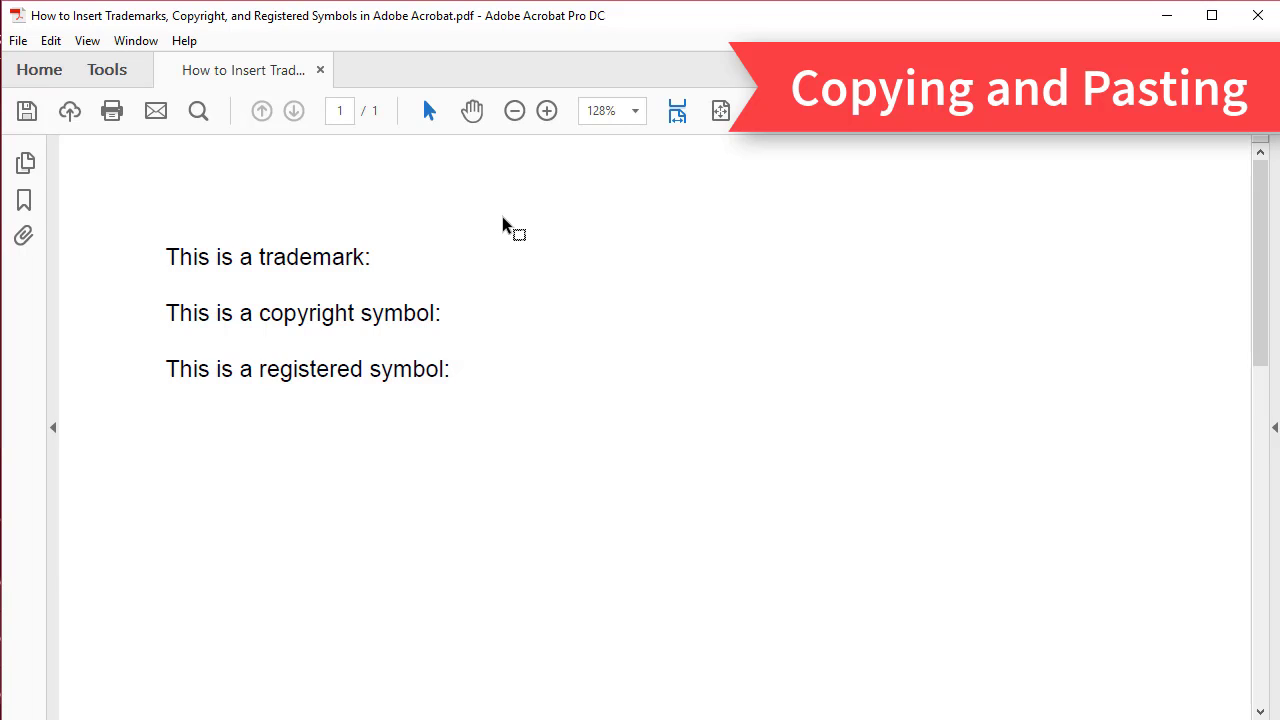
Put the PDF into Edit PDF mode and switch to the blank Word Document1.
click(101, 75)
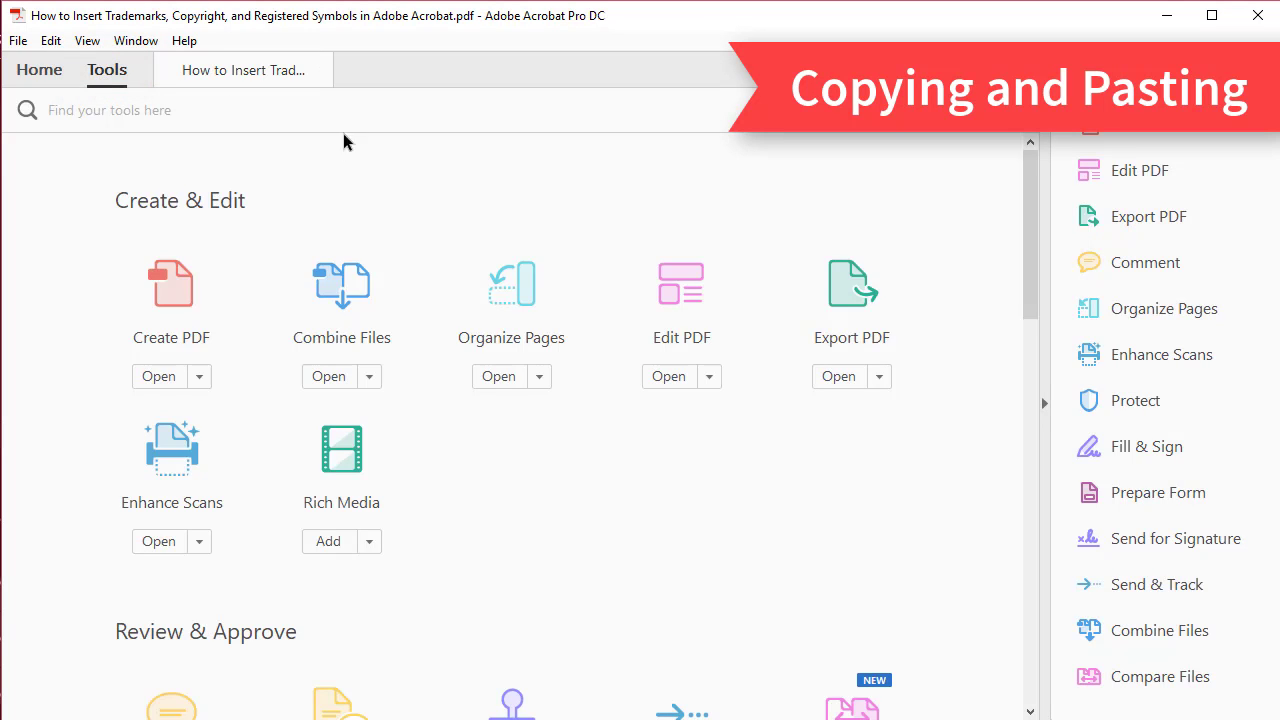
click(687, 298)
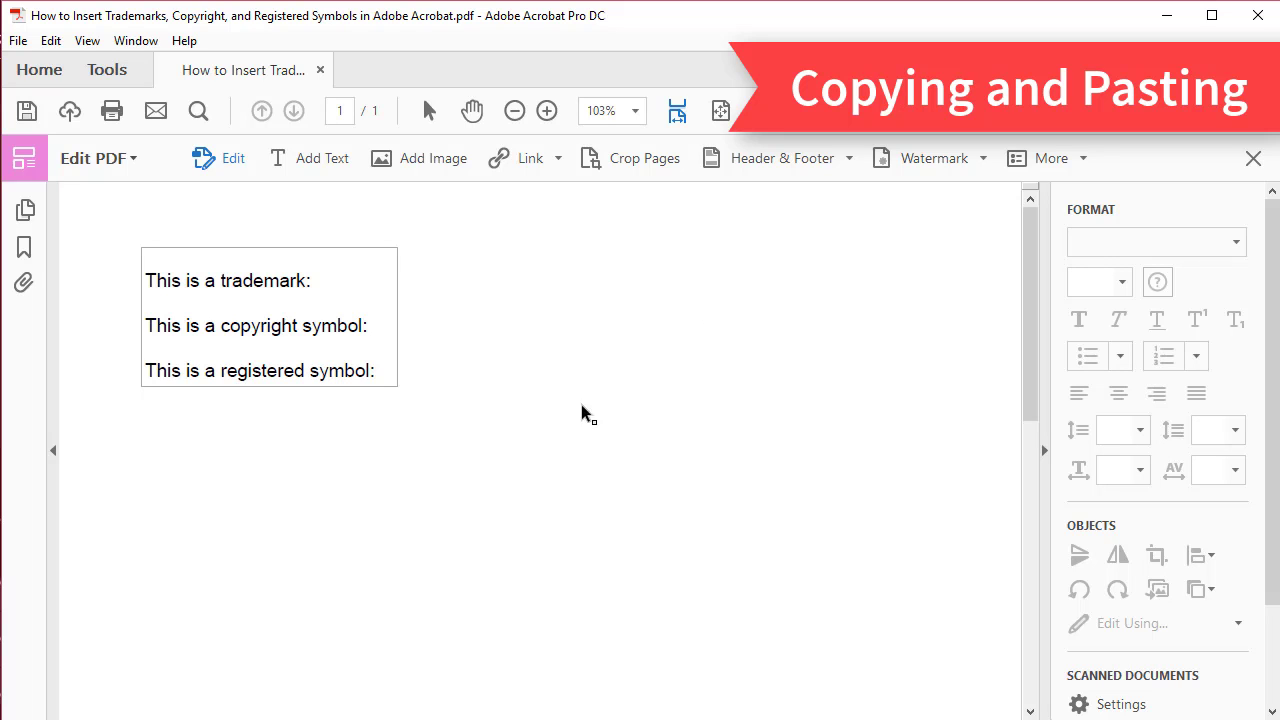
click(255, 716)
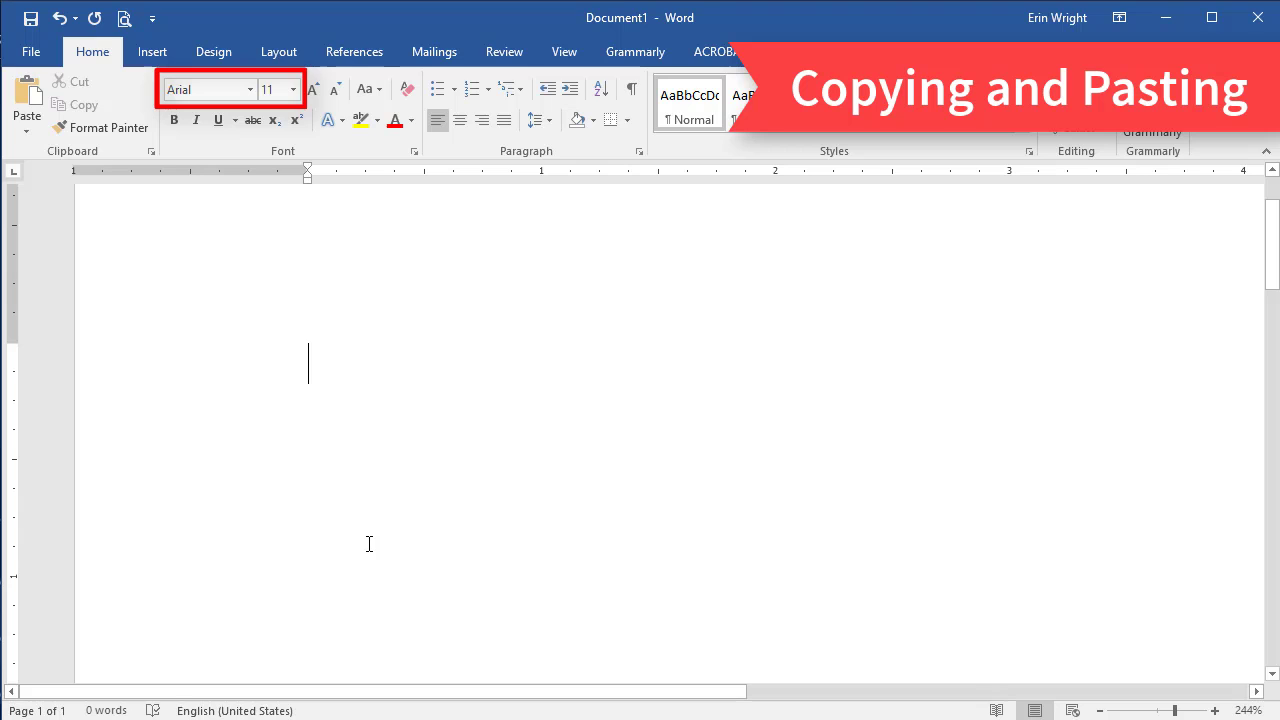
In Arial, insert ™, © and ® on separate lines via Ctrl+Alt+T/C/R, then copy ™.
click(251, 89)
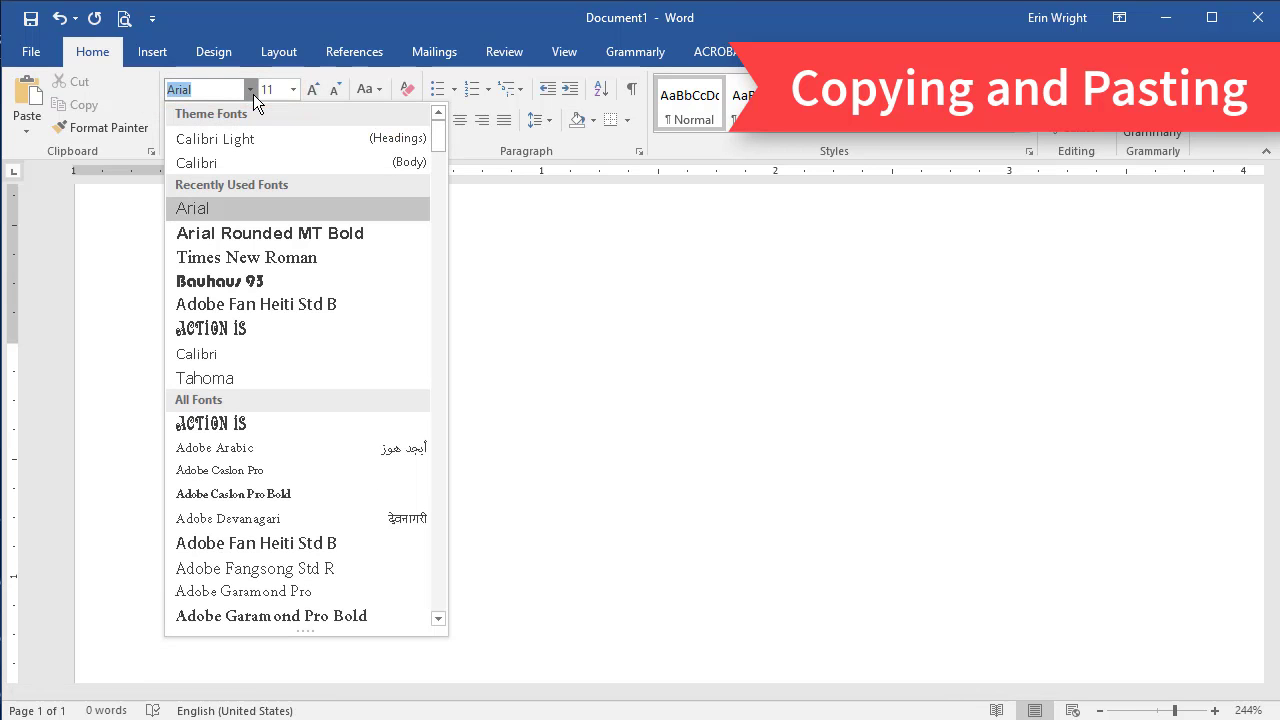
click(253, 94)
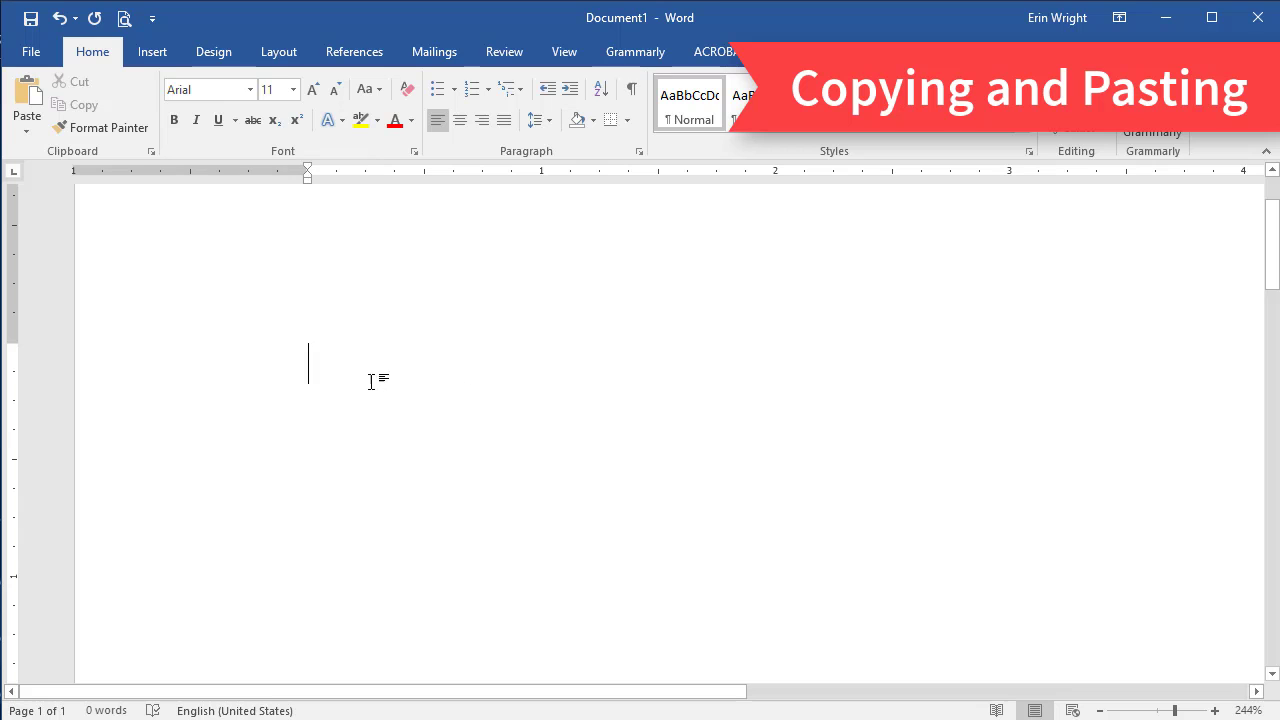
key(ctrl+alt+t)
key(Return)
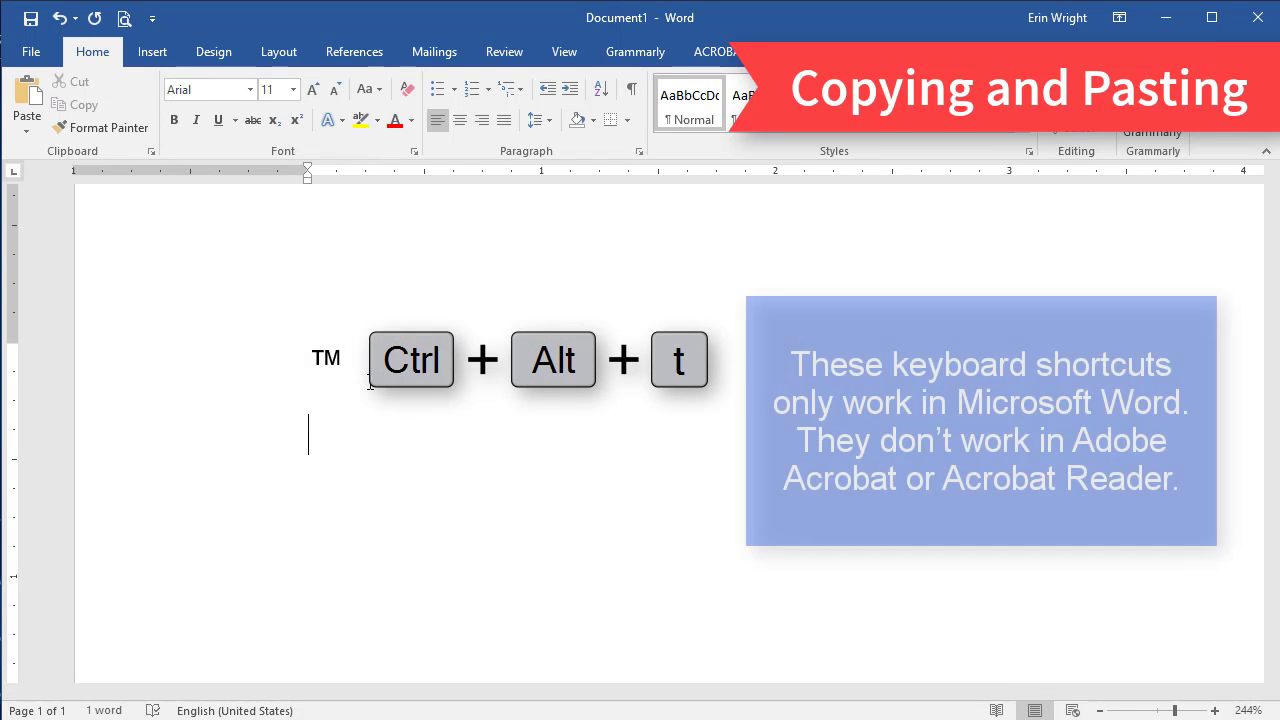
key(ctrl+alt+c)
key(Return)
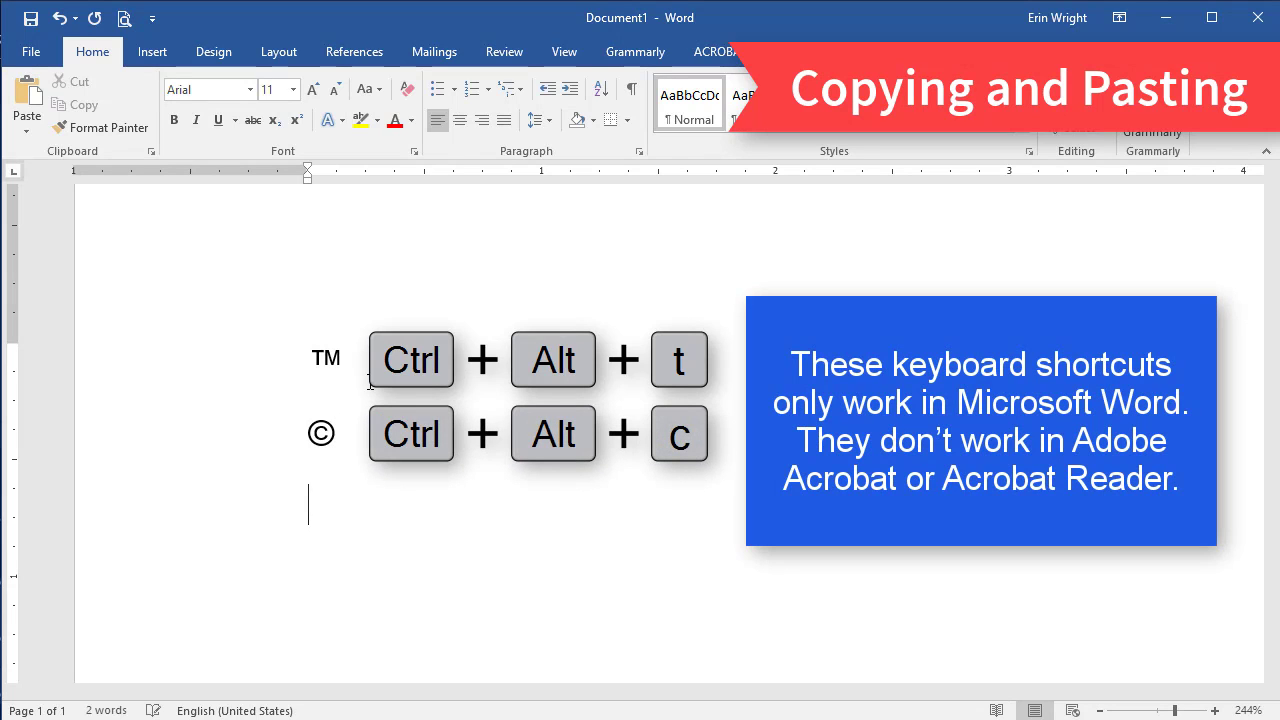
key(ctrl+alt+r)
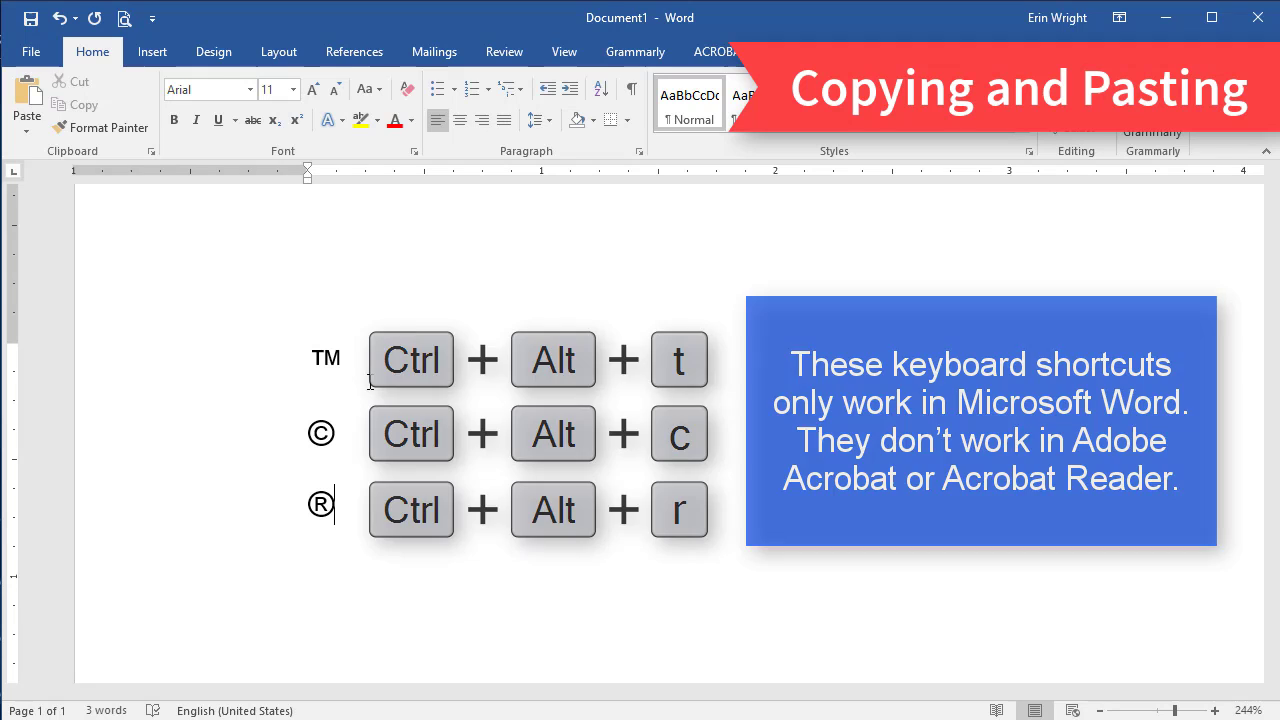
click(284, 355)
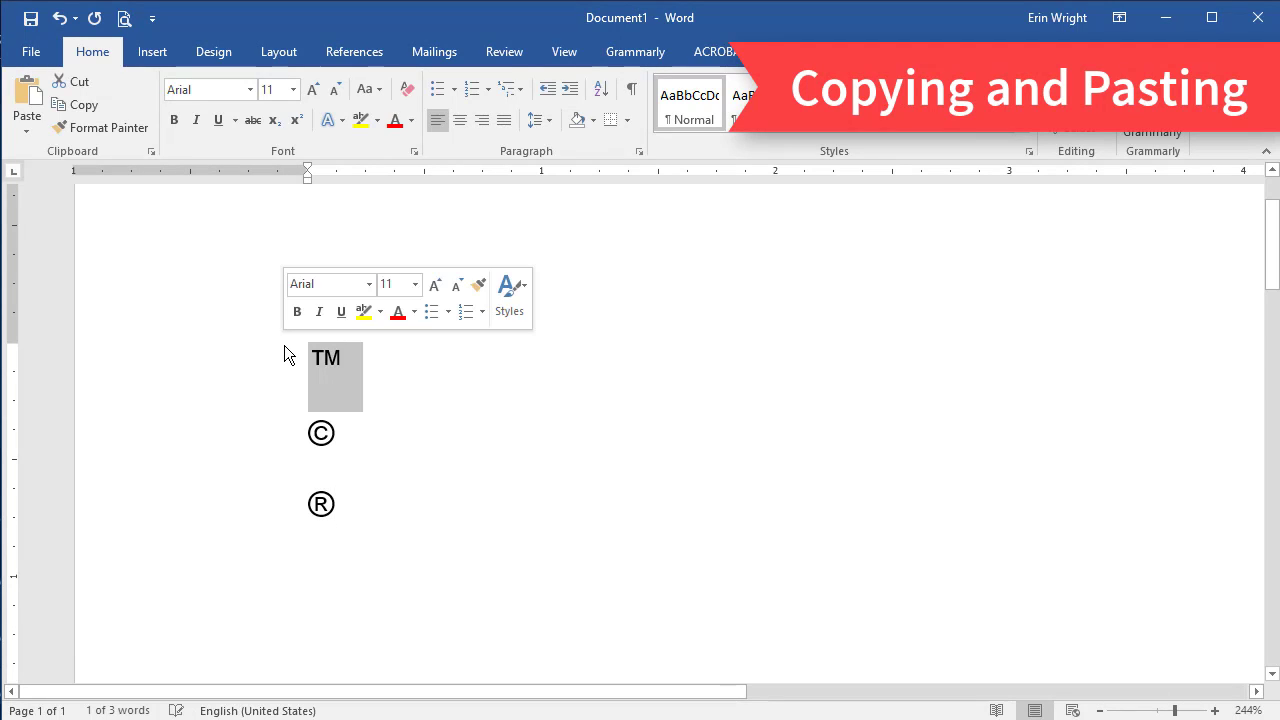
key(ctrl+c)
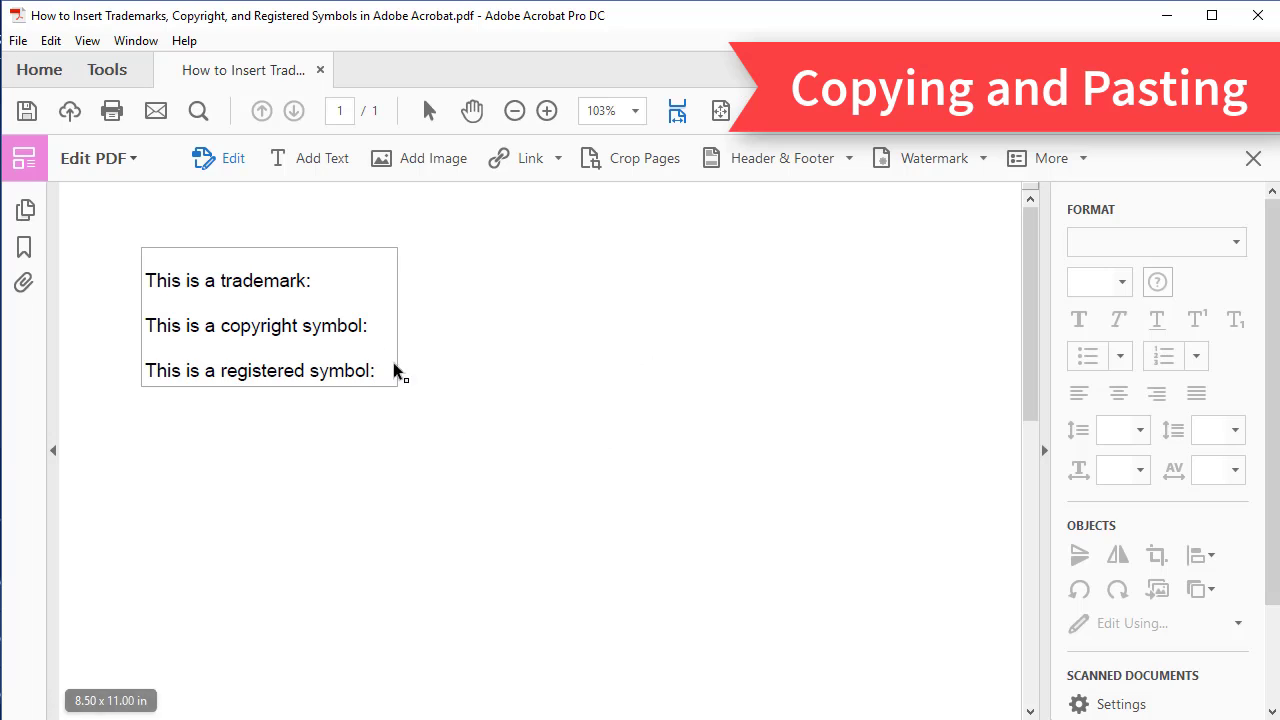
Paste the copied ™ after 'This is a trademark:' in the PDF.
click(322, 284)
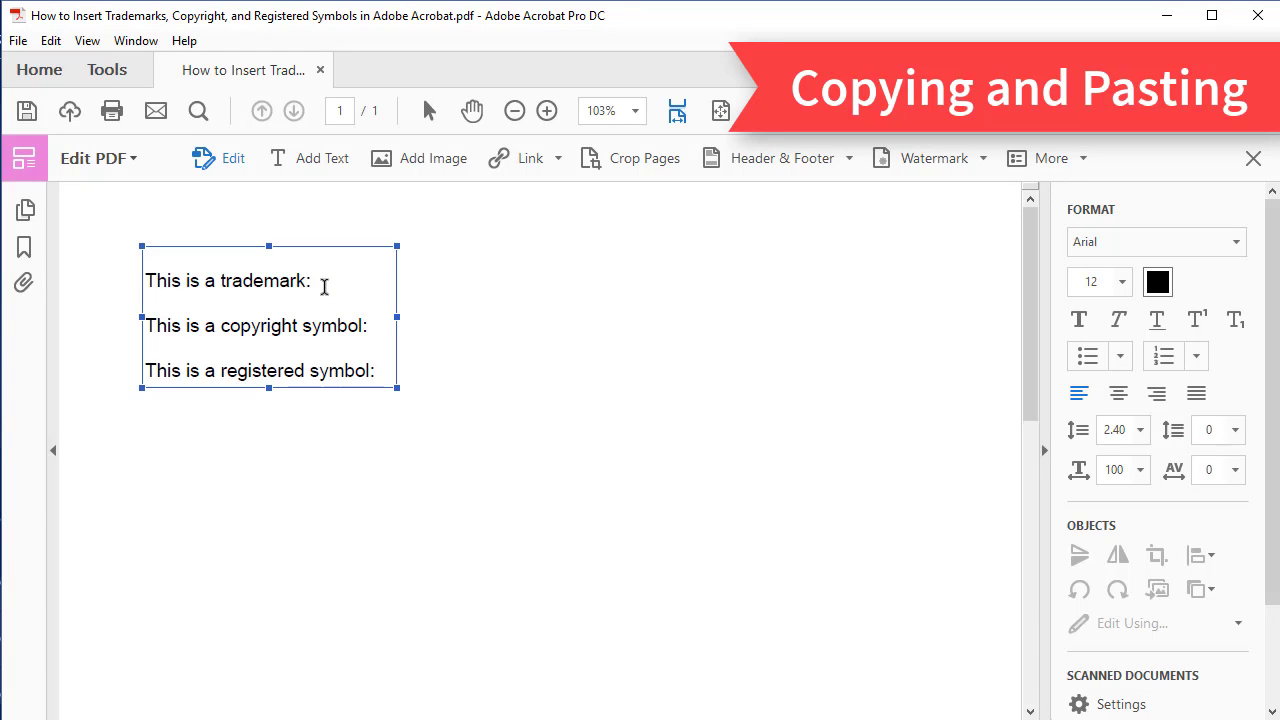
key(ctrl+v)
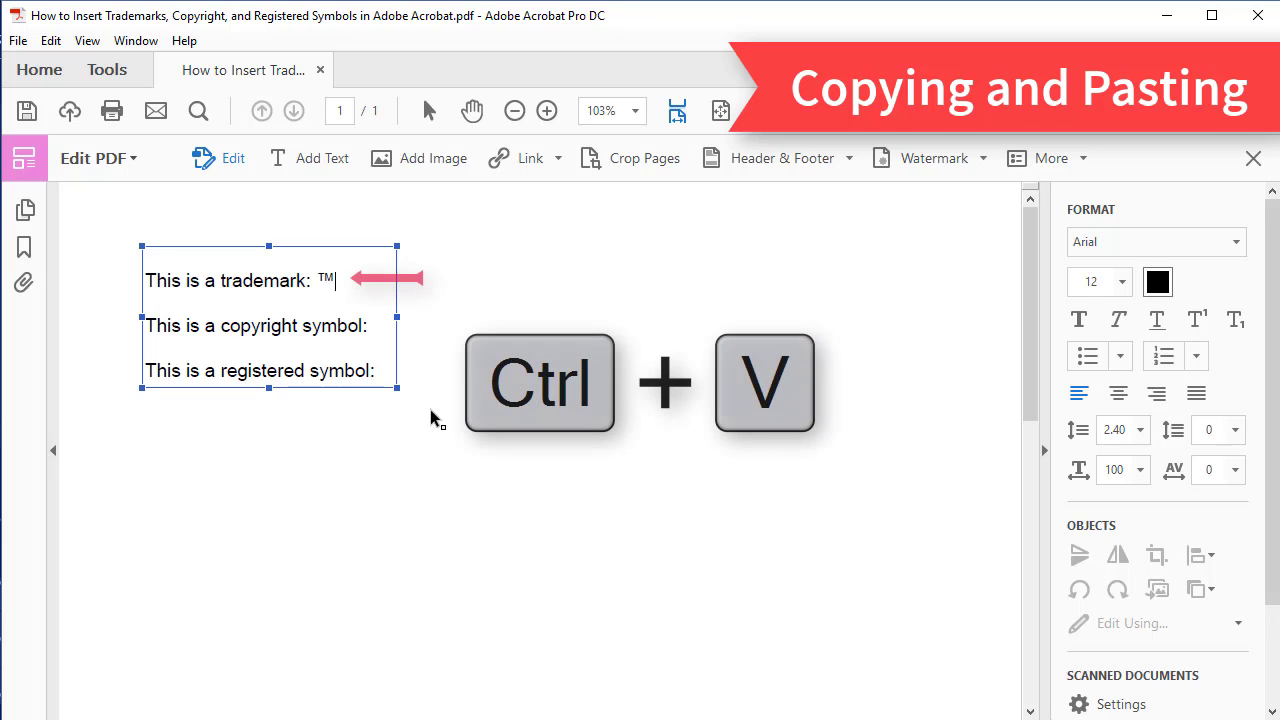